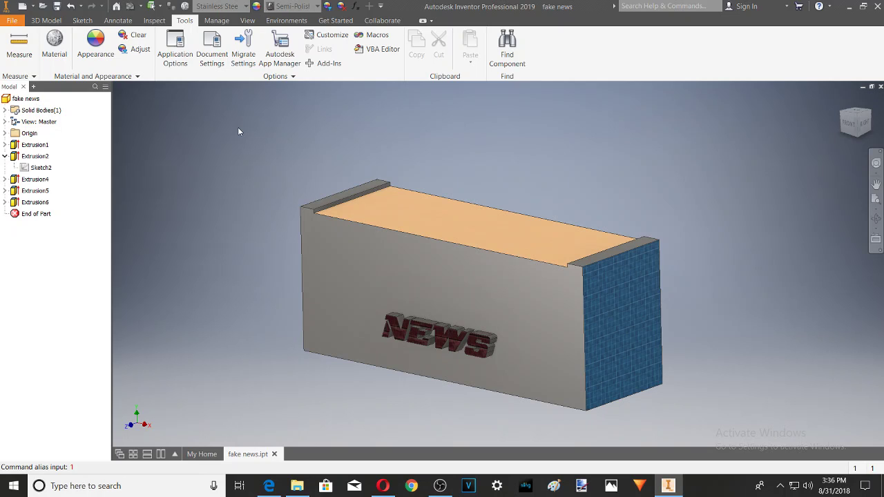
# Step: Start a new 2D sketch on the desk's front face and activate the Text tool
pyautogui.click(43, 21)
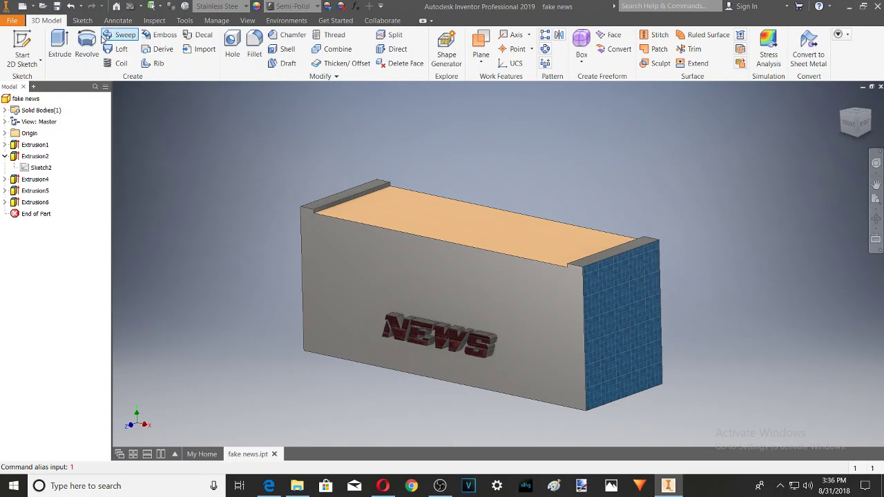
pyautogui.click(68, 43)
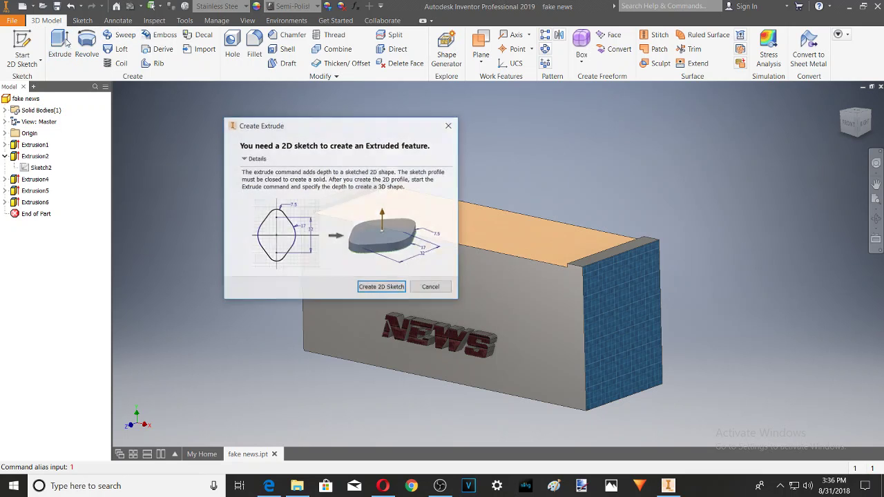
pyautogui.click(373, 286)
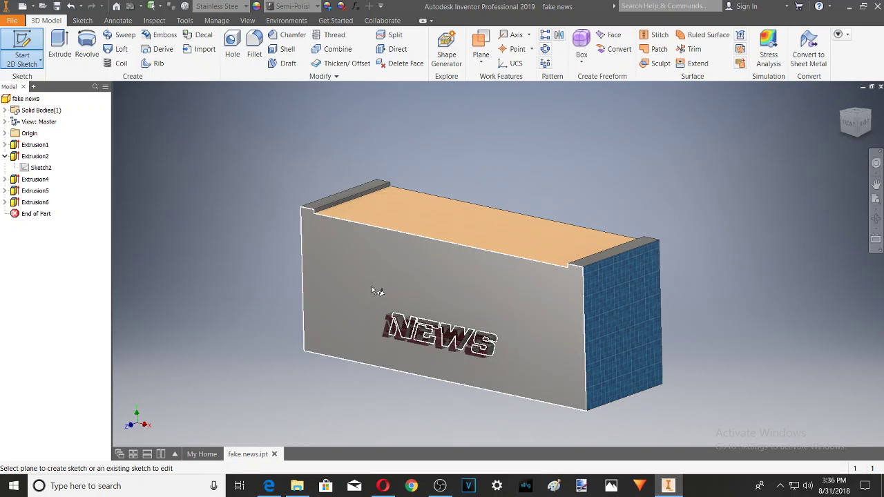
pyautogui.click(369, 274)
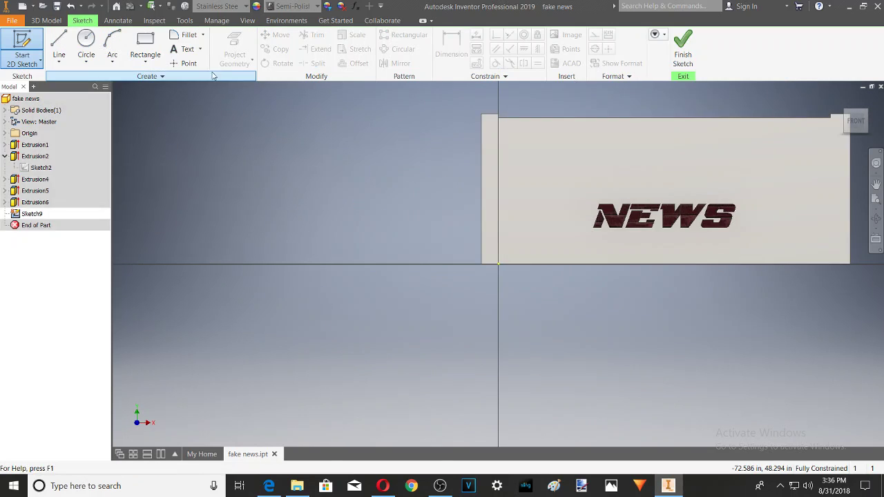
pyautogui.click(187, 51)
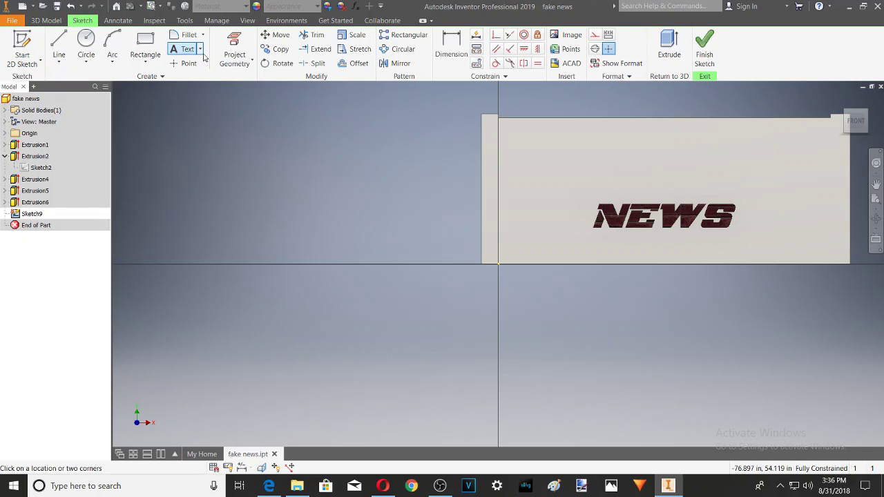
# Step: Place the text 'WBAD' on the front face at 13 in size
pyautogui.click(561, 183)
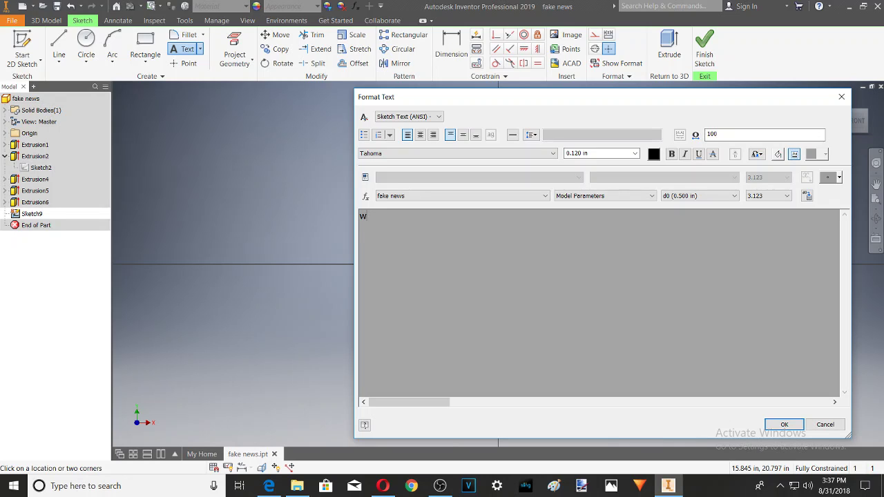
pyautogui.write('W')
pyautogui.hotkey('ctrl', 'a')
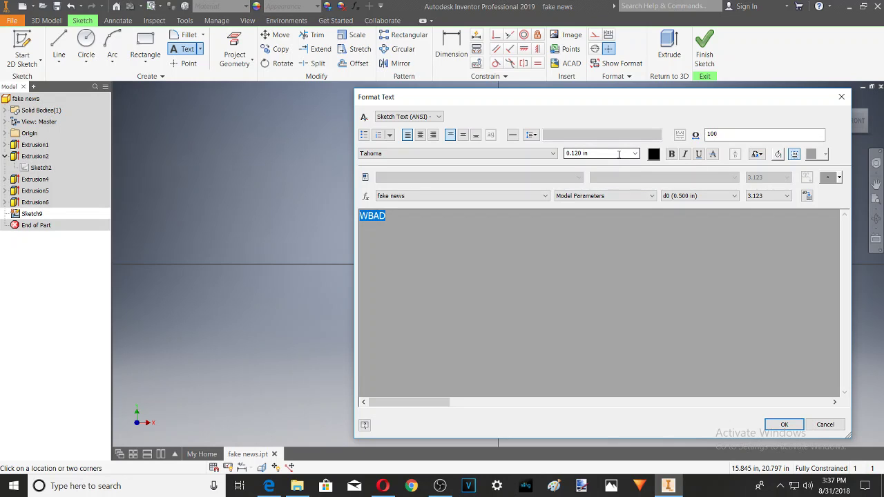
pyautogui.click(619, 153)
pyautogui.write('13')
pyautogui.click(672, 154)
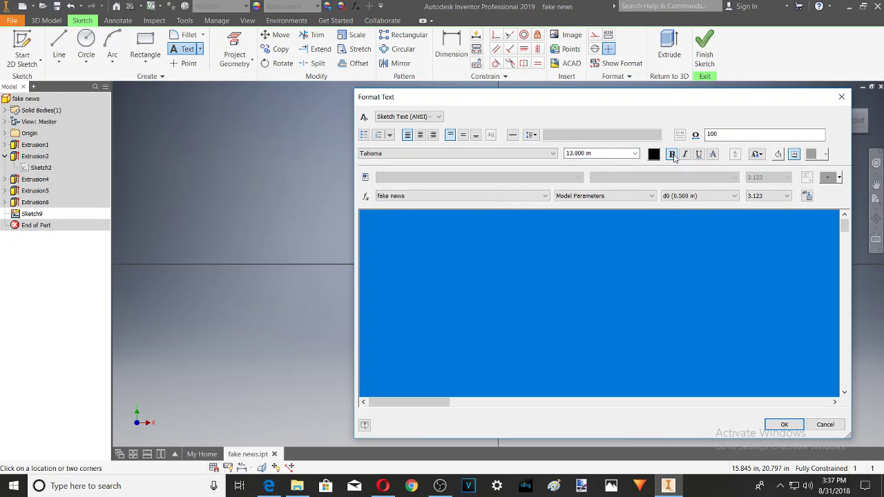
pyautogui.scroll(-5, 622, 283)
pyautogui.scroll(-5, 623, 286)
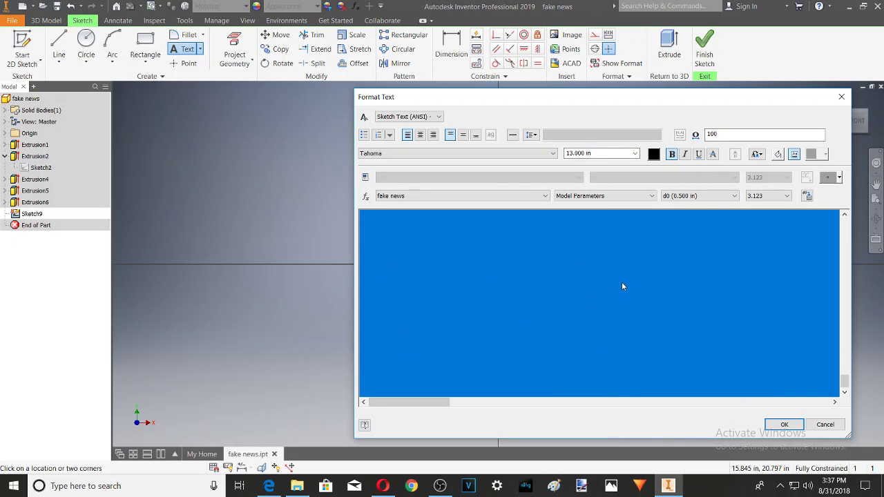
pyautogui.click(784, 423)
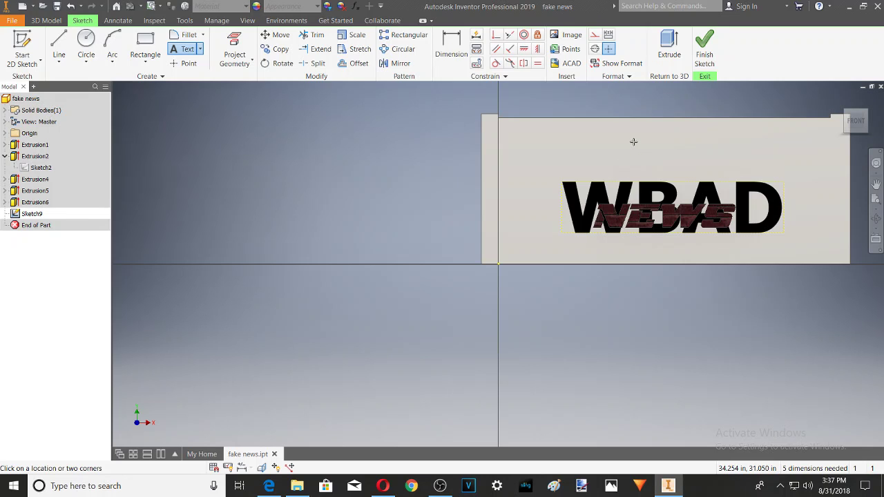
# Step: Move the WBAD text above the NEWS lettering and finish the sketch
pyautogui.rightClick(636, 145)
pyautogui.click(671, 143)
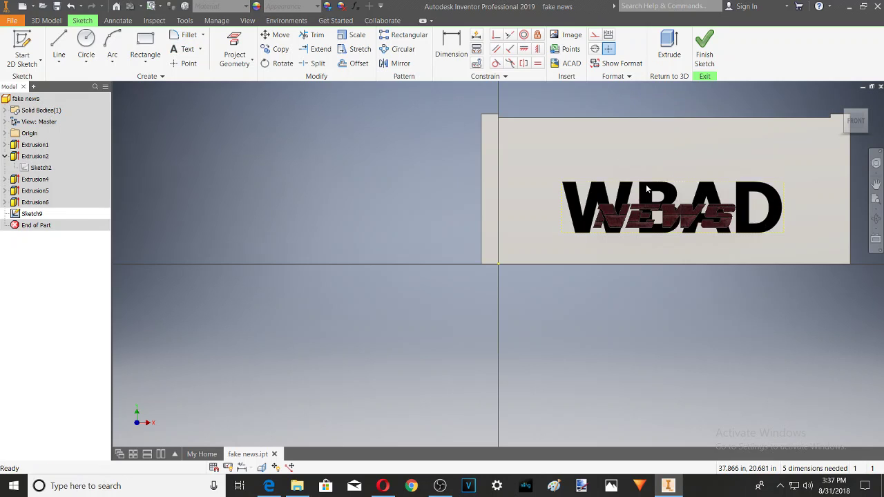
pyautogui.moveTo(648, 194); pyautogui.dragTo(642, 158)
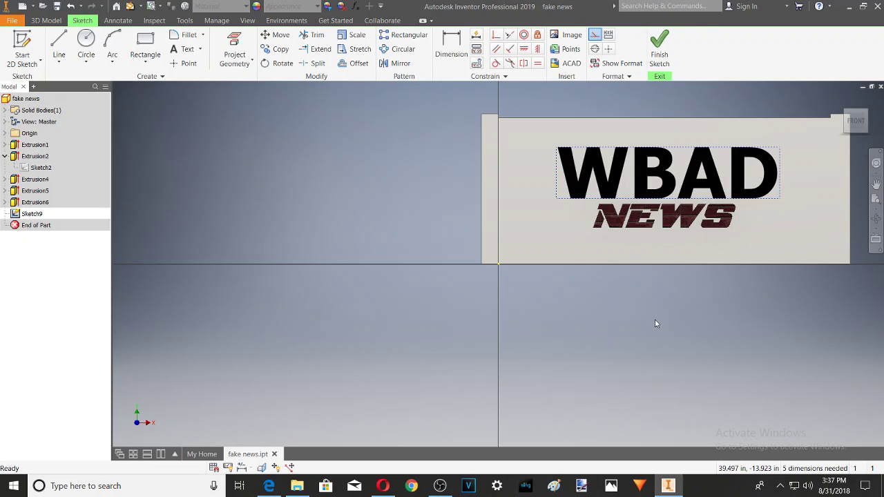
pyautogui.moveTo(643, 165); pyautogui.dragTo(643, 160)
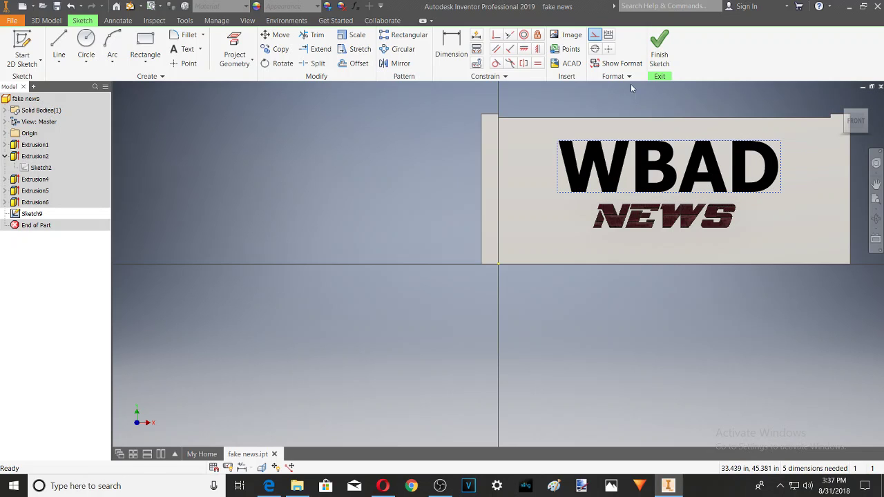
pyautogui.click(659, 54)
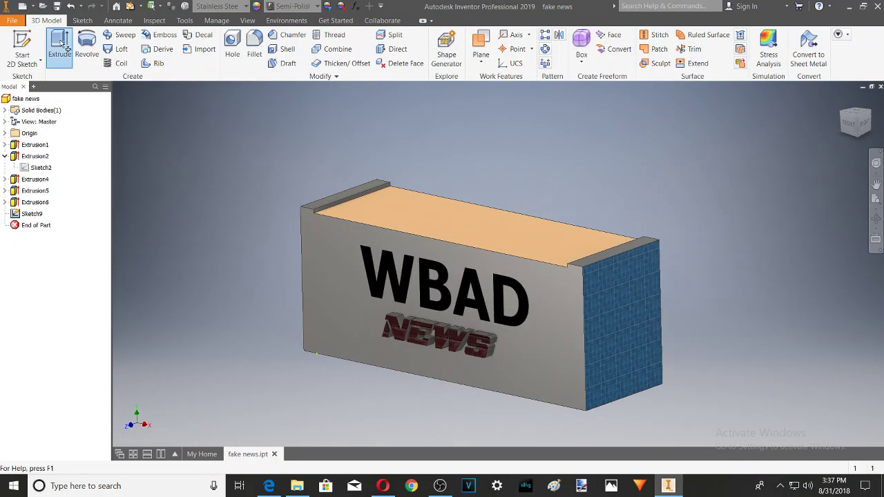
# Step: Extrude the WBAD text profile into raised solid letters (Extrusion9)
pyautogui.click(59, 45)
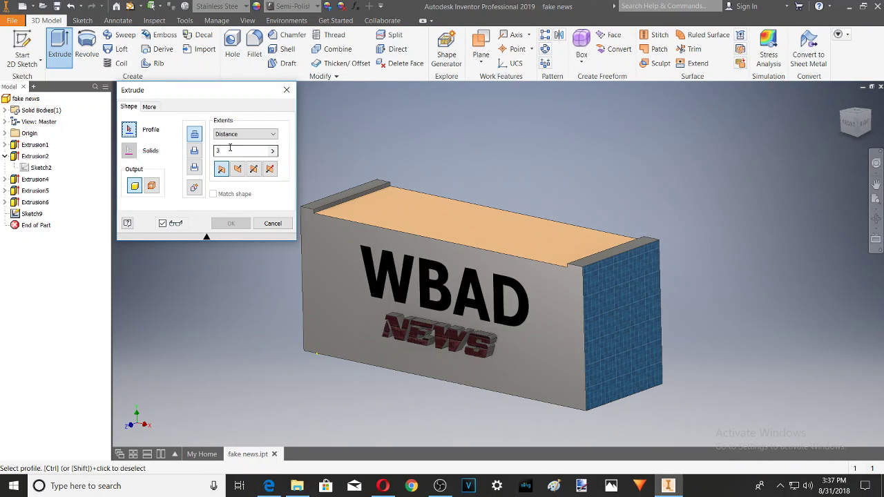
pyautogui.click(369, 272)
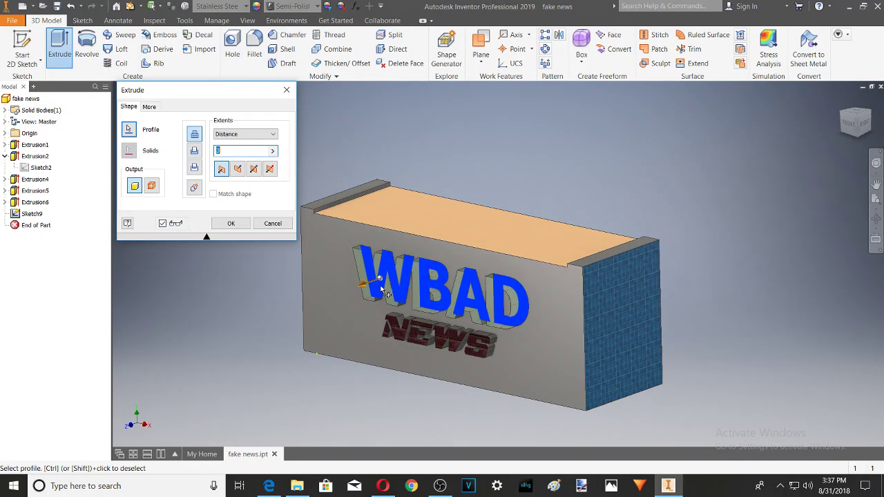
pyautogui.click(222, 222)
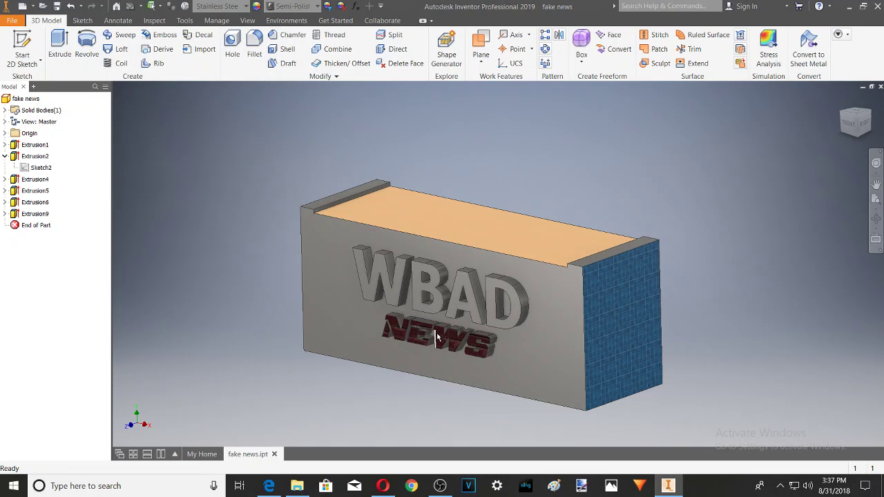
# Step: Add the Dark Red appearance from the library to the document appearances
pyautogui.click(185, 21)
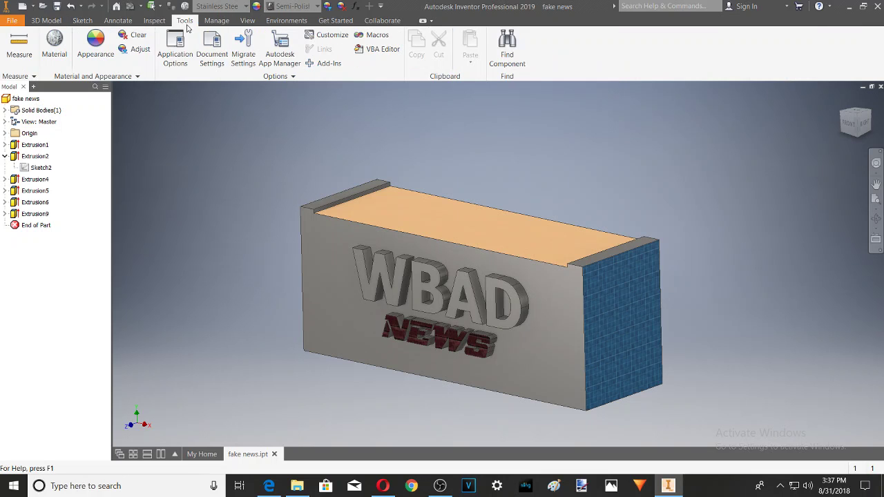
pyautogui.click(96, 42)
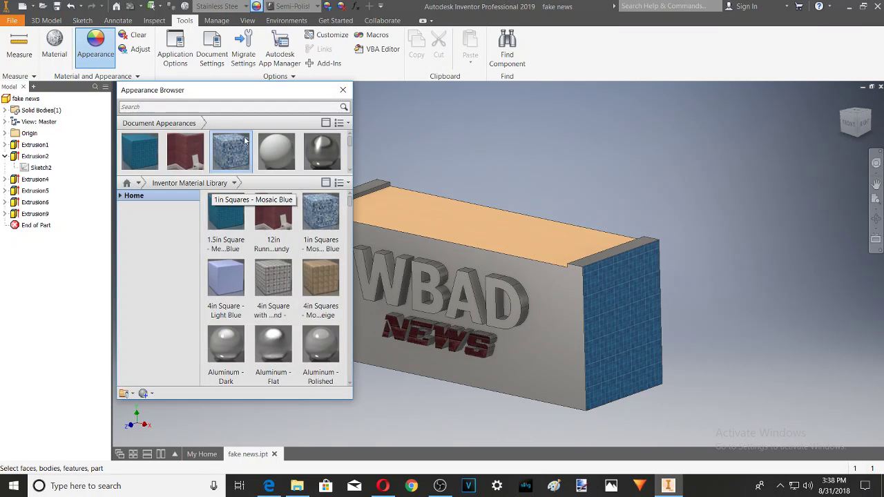
pyautogui.scroll(-3, 270, 232)
pyautogui.scroll(-2, 269, 231)
pyautogui.scroll(-1, 270, 231)
pyautogui.scroll(-3, 269, 231)
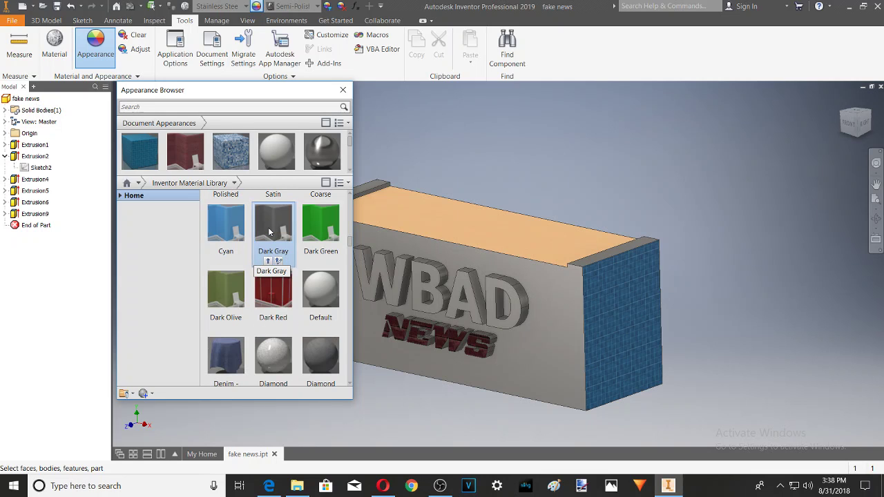
pyautogui.scroll(-4, 269, 231)
pyautogui.scroll(4, 269, 254)
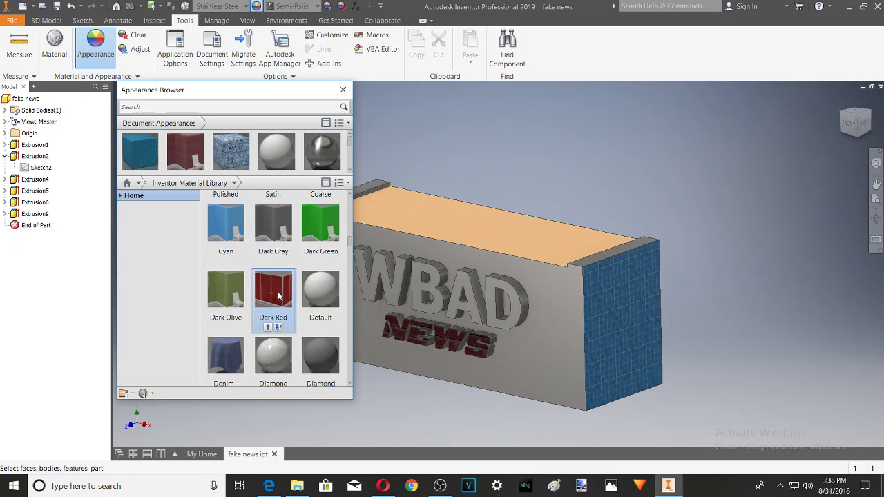
pyautogui.moveTo(279, 295); pyautogui.dragTo(251, 148)
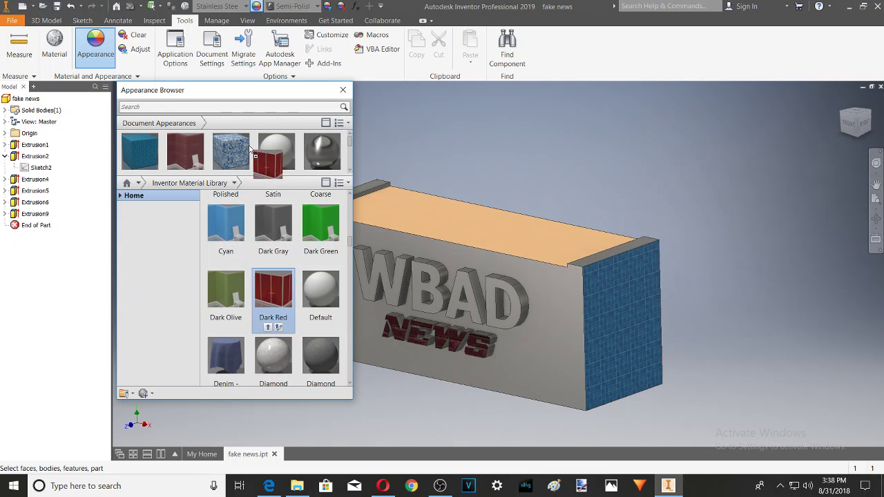
pyautogui.scroll(2, 273, 204)
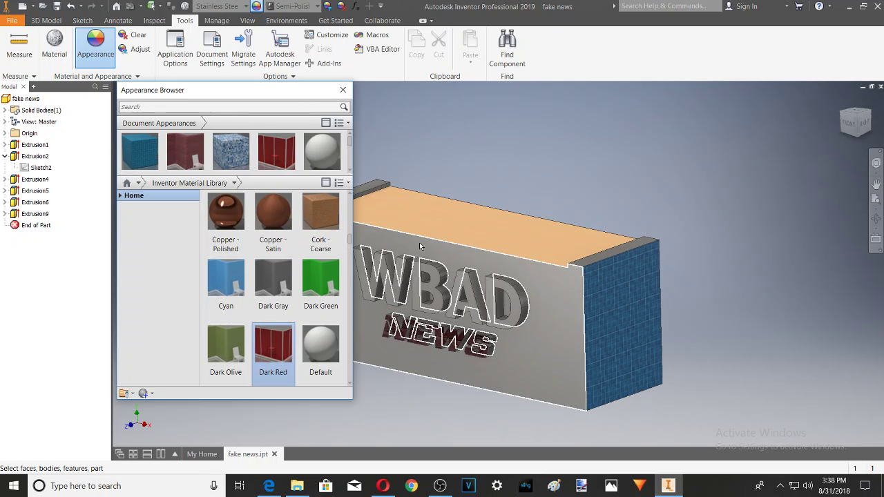
# Step: Assign Dark Red to the selected W, B, A and D letter faces
pyautogui.click(368, 293)
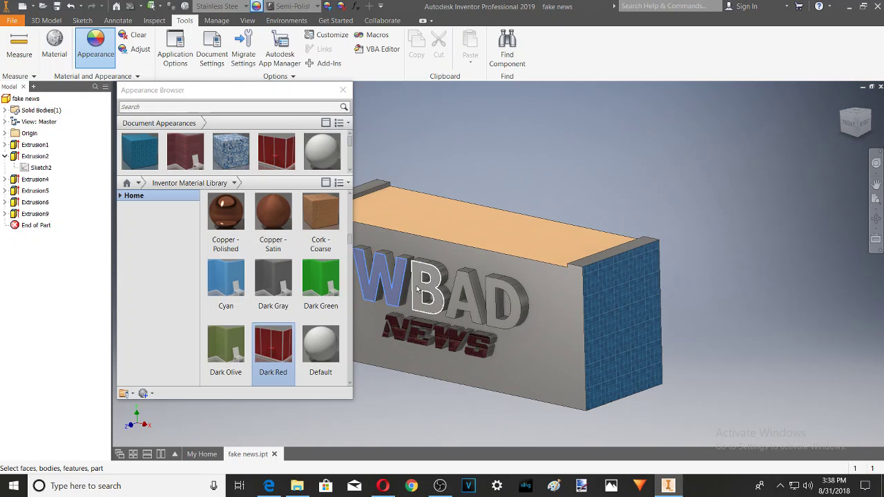
pyautogui.keyDown('ctrl'); pyautogui.click(446, 294); pyautogui.keyUp('ctrl')
pyautogui.keyDown('ctrl'); pyautogui.click(466, 296); pyautogui.keyUp('ctrl')
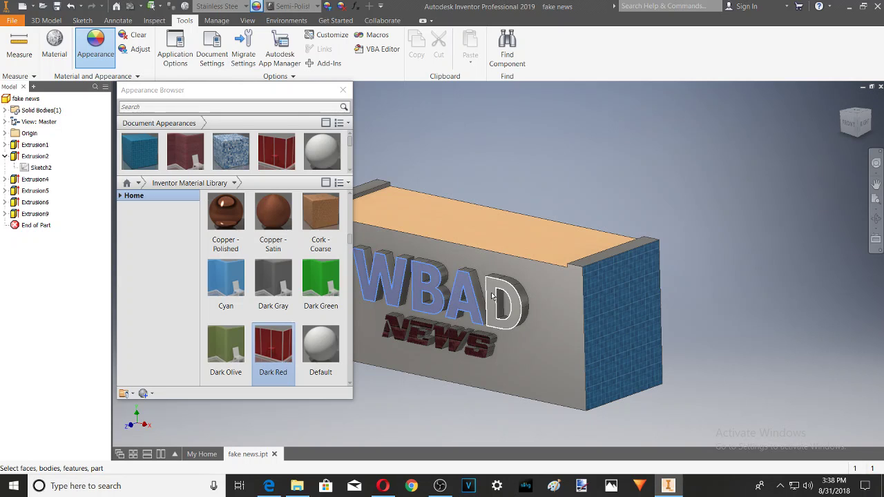
pyautogui.keyDown('ctrl'); pyautogui.click(493, 296); pyautogui.keyUp('ctrl')
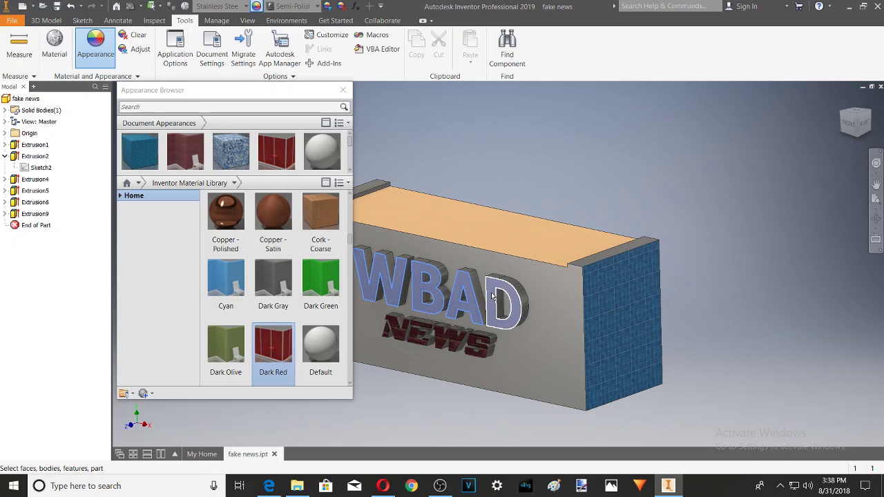
pyautogui.click(276, 157)
pyautogui.rightClick(276, 157)
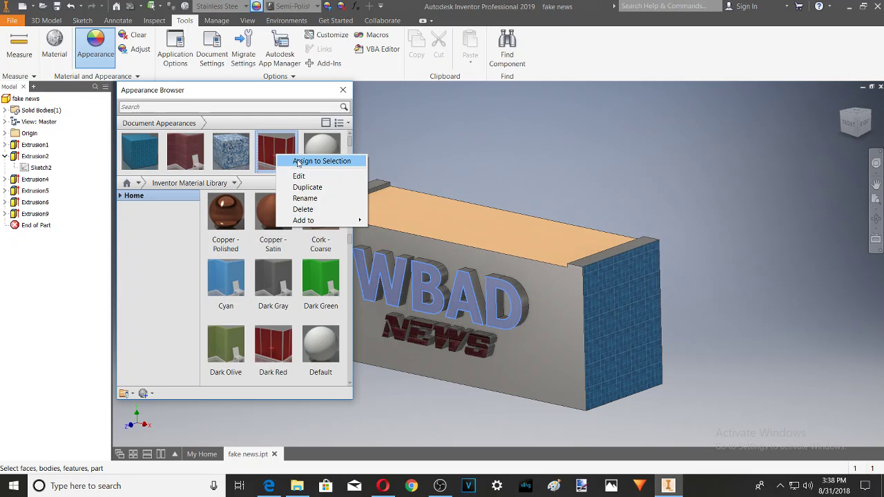
pyautogui.click(298, 162)
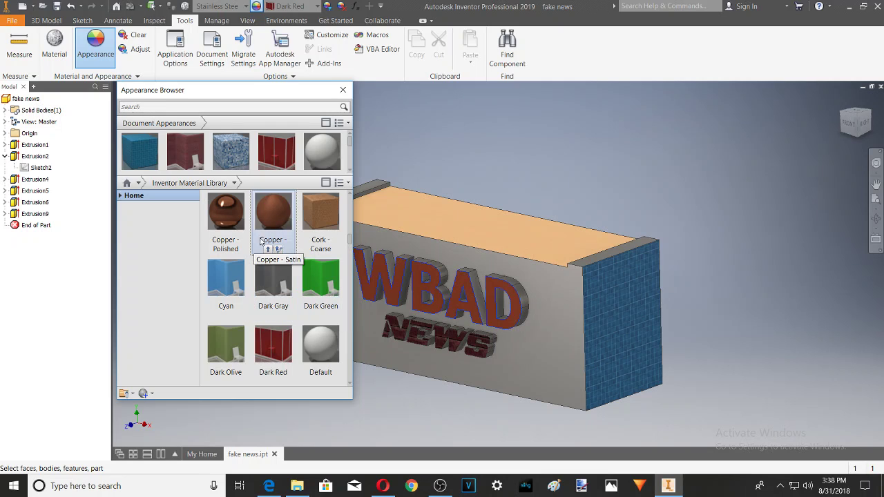
pyautogui.scroll(-3, 226, 290)
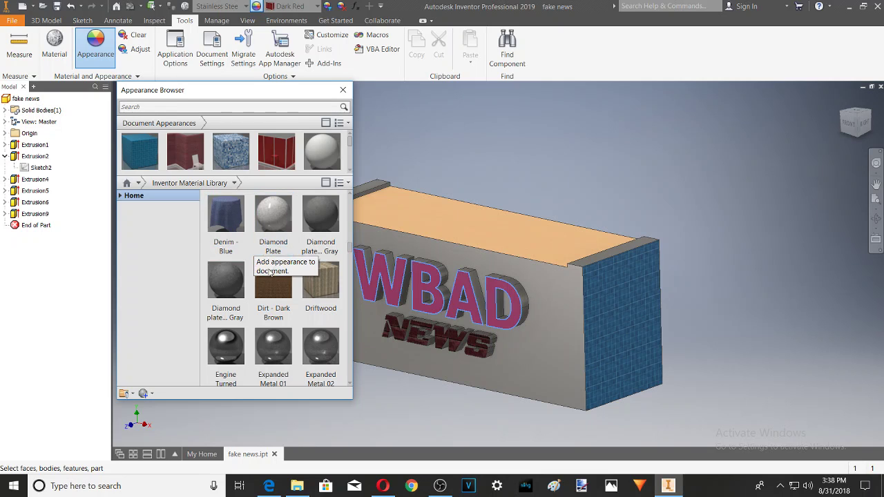
pyautogui.scroll(-3, 276, 311)
pyautogui.scroll(3, 283, 307)
pyautogui.scroll(-3, 283, 307)
pyautogui.scroll(-2, 286, 306)
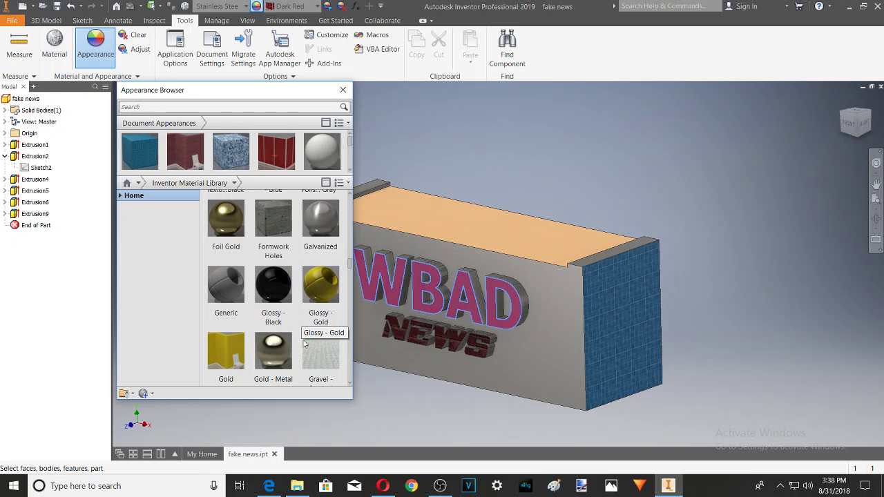
pyautogui.scroll(-1, 253, 336)
pyautogui.scroll(-3, 256, 336)
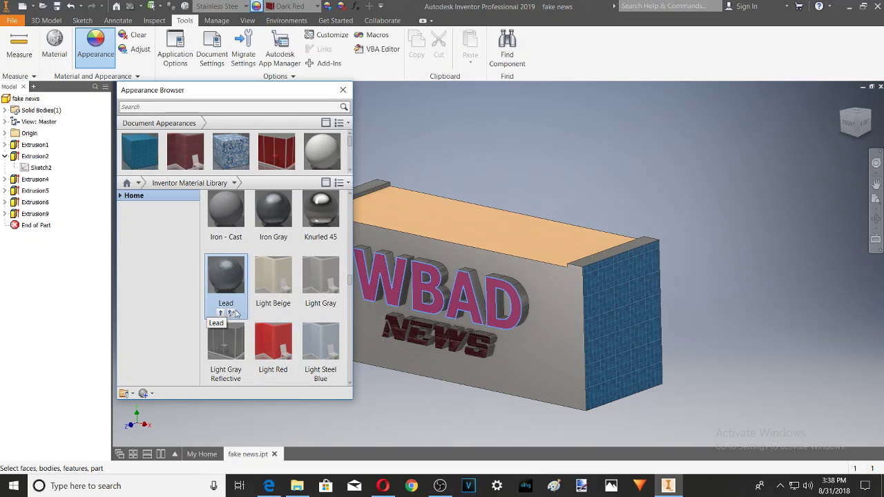
pyautogui.scroll(-3, 318, 339)
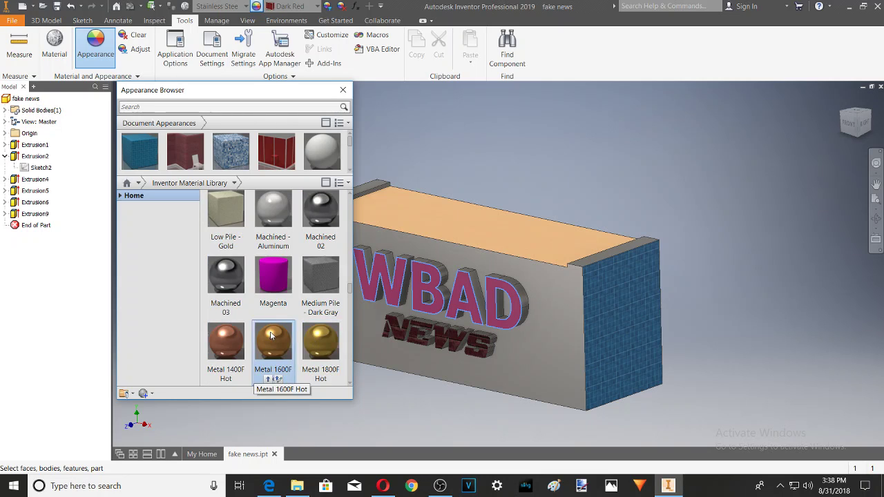
pyautogui.scroll(-3, 270, 337)
pyautogui.scroll(-3, 227, 317)
pyautogui.scroll(-3, 237, 317)
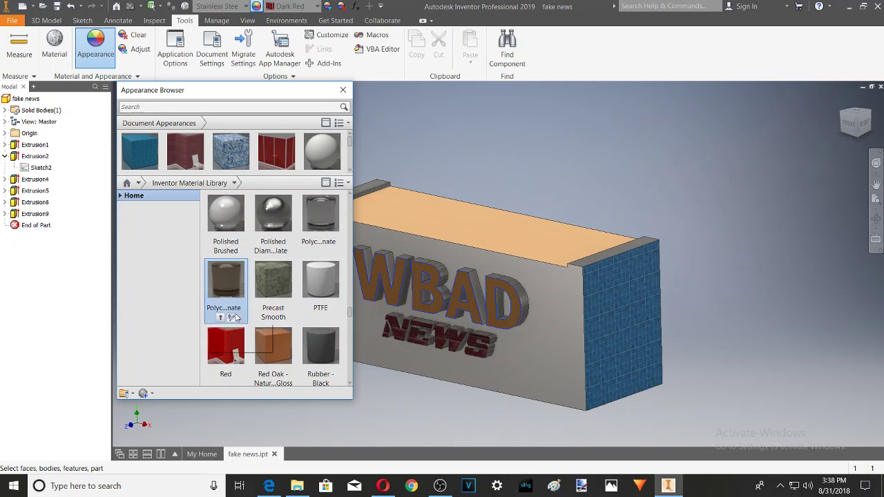
pyautogui.scroll(-3, 239, 319)
pyautogui.scroll(1, 235, 321)
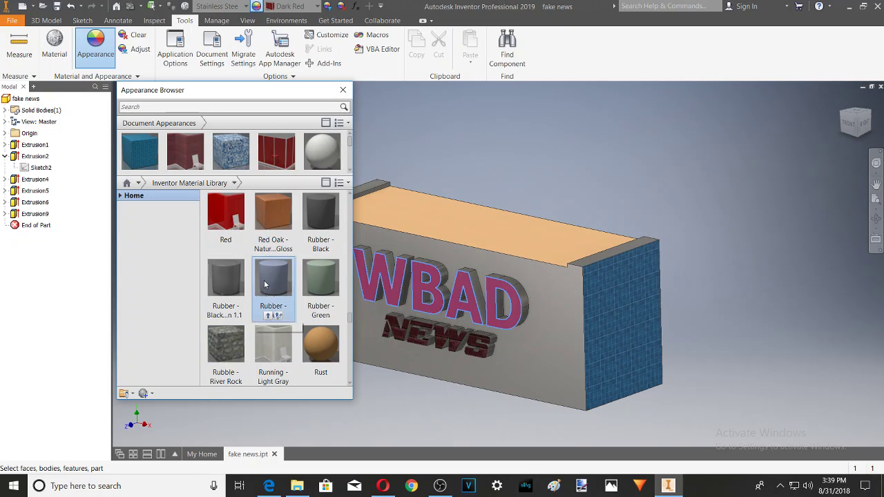
pyautogui.scroll(-3, 271, 338)
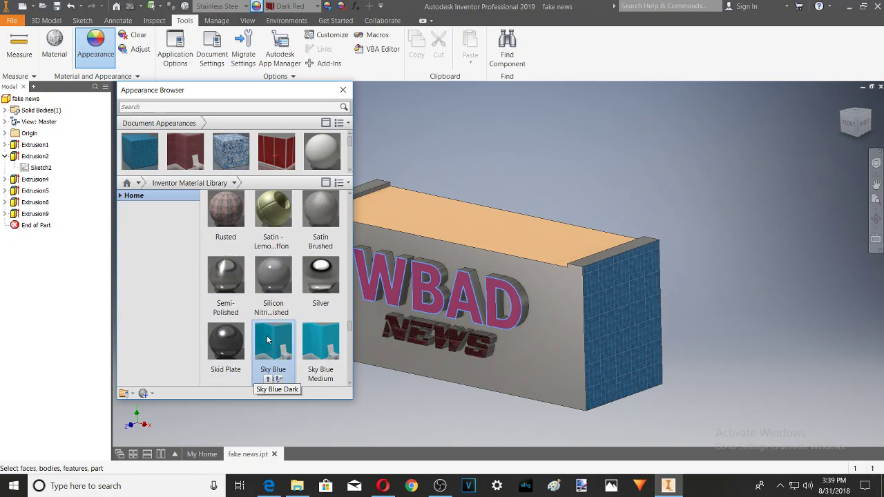
pyautogui.scroll(-3, 271, 339)
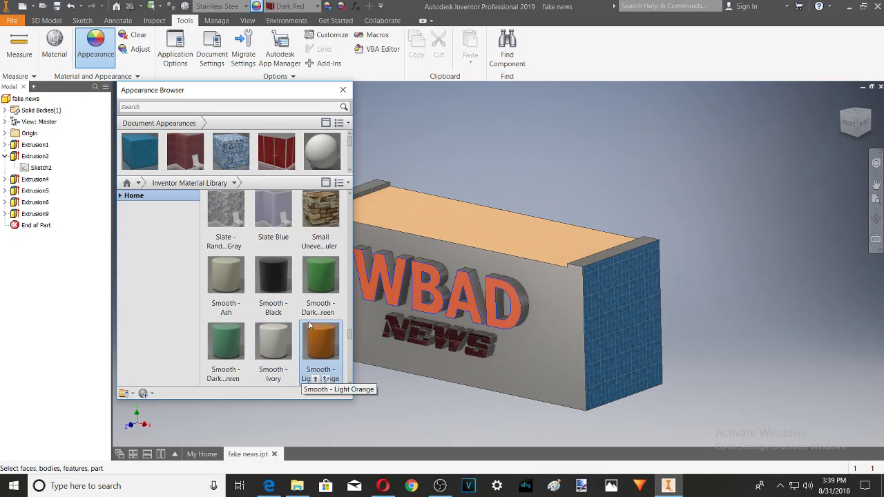
pyautogui.scroll(-3, 315, 332)
pyautogui.scroll(-3, 308, 327)
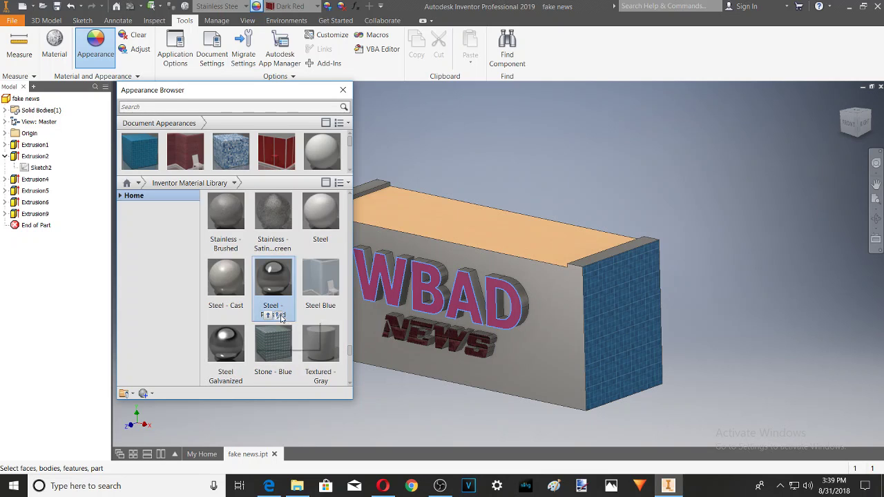
pyautogui.scroll(-3, 276, 297)
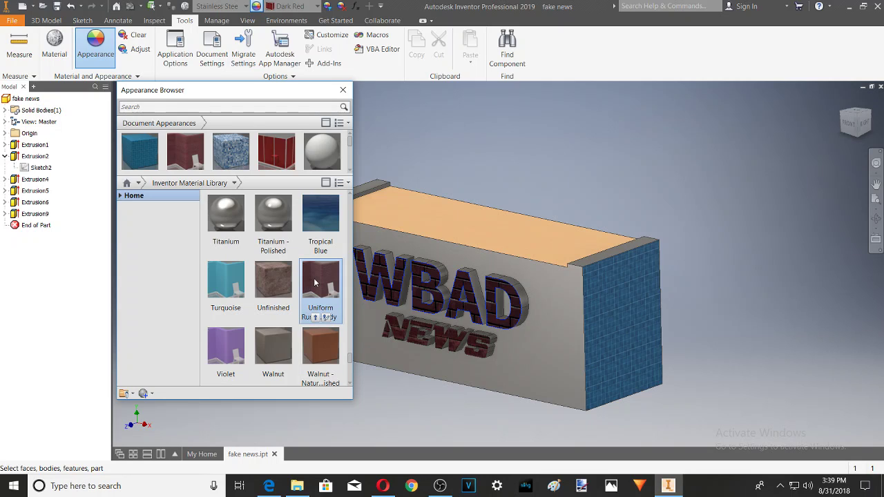
# Step: Assign the 12in Running - Burgundy brick to the WBAD letters and the right end face
pyautogui.rightClick(188, 143)
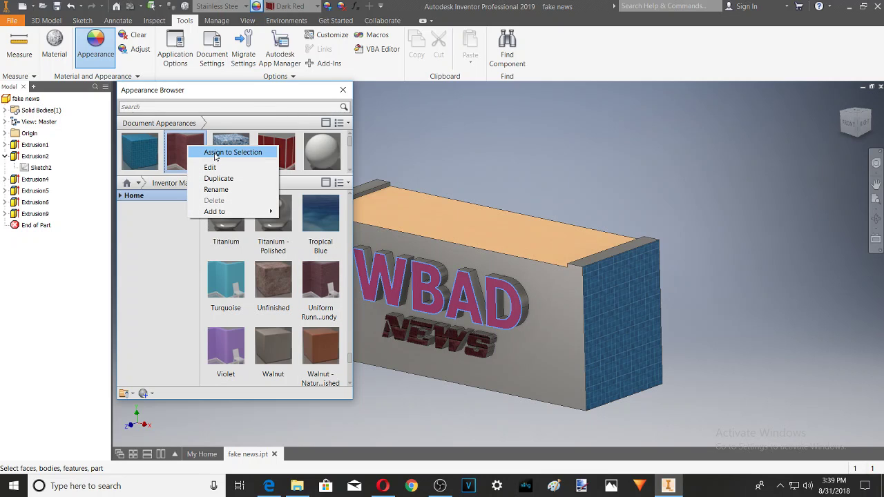
pyautogui.click(214, 153)
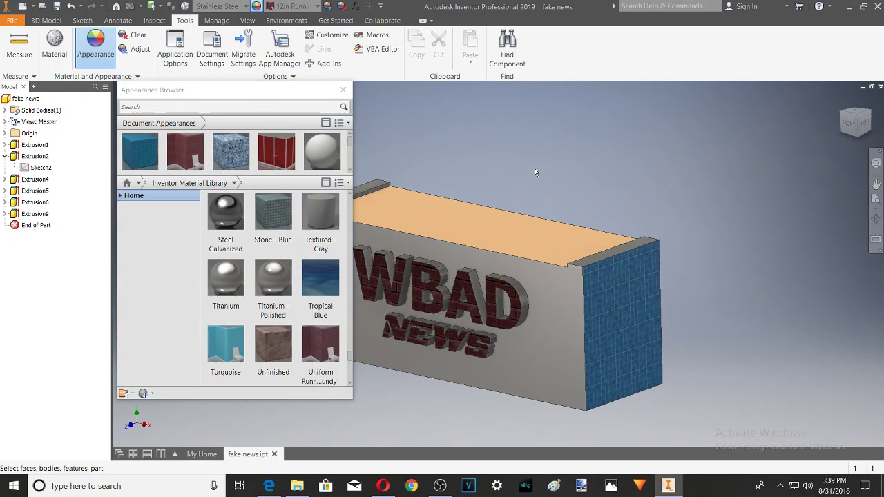
pyautogui.click(615, 313)
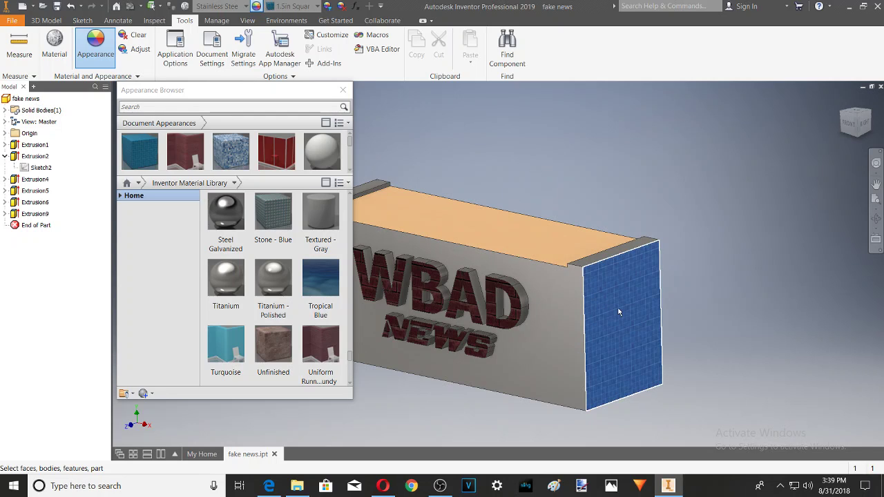
pyautogui.rightClick(187, 156)
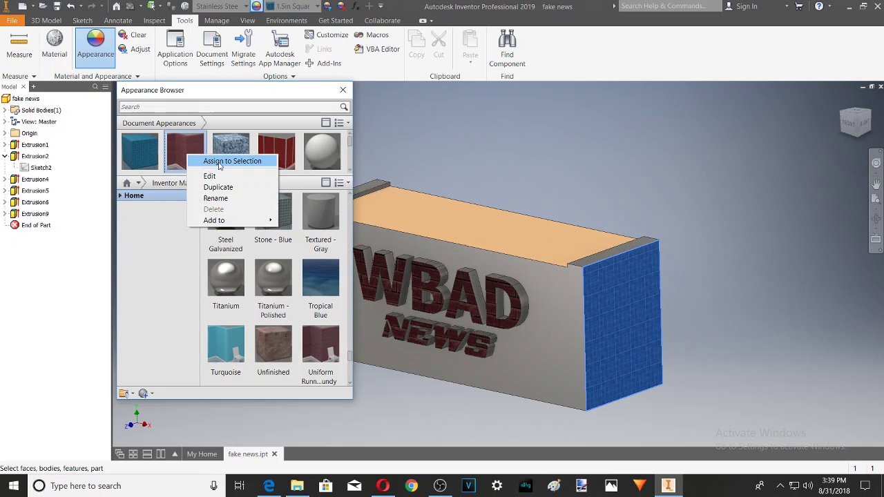
pyautogui.click(218, 162)
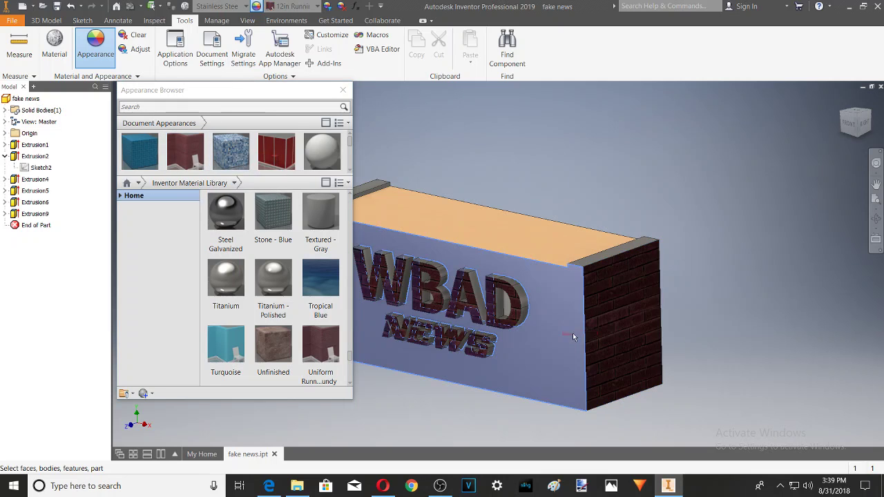
# Step: Give the left end face the 12in Running - Burgundy brick appearance, then return to the front view
pyautogui.click(876, 219)
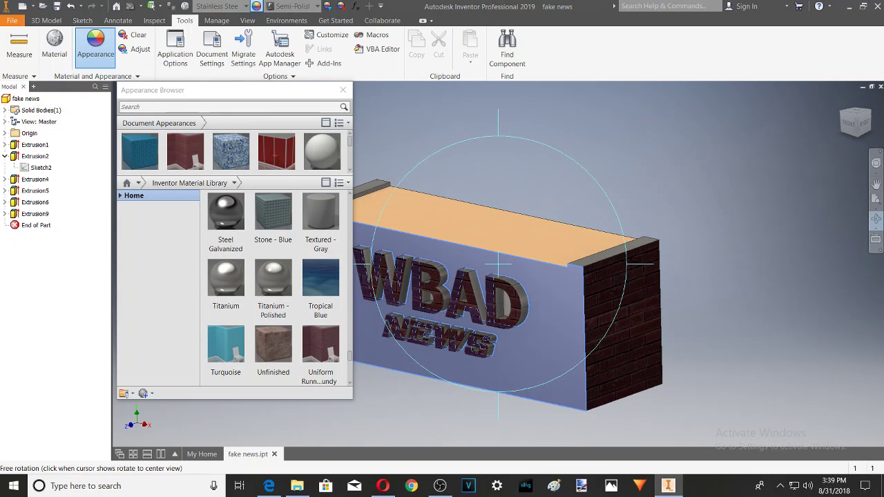
pyautogui.moveTo(567, 277)
pyautogui.mouseDown()
pyautogui.moveTo(618, 303)
pyautogui.moveTo(438, 385)
pyautogui.mouseUp()
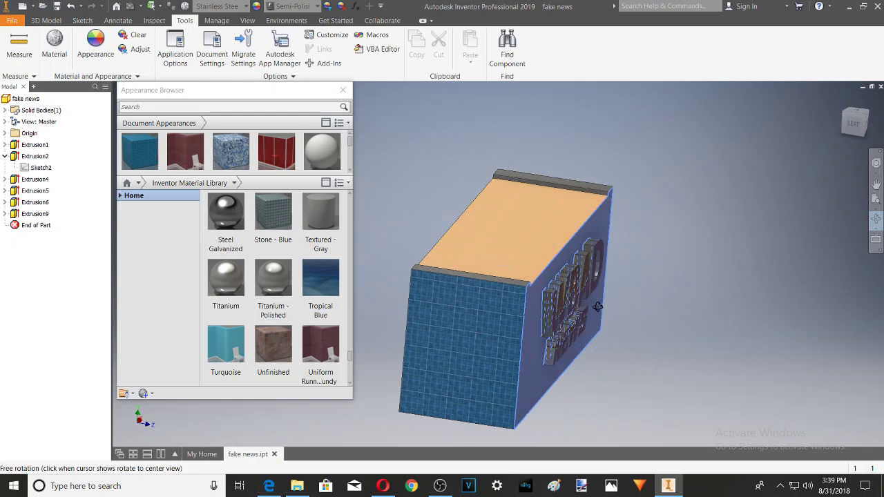
pyautogui.rightClick(393, 243)
pyautogui.click(419, 315)
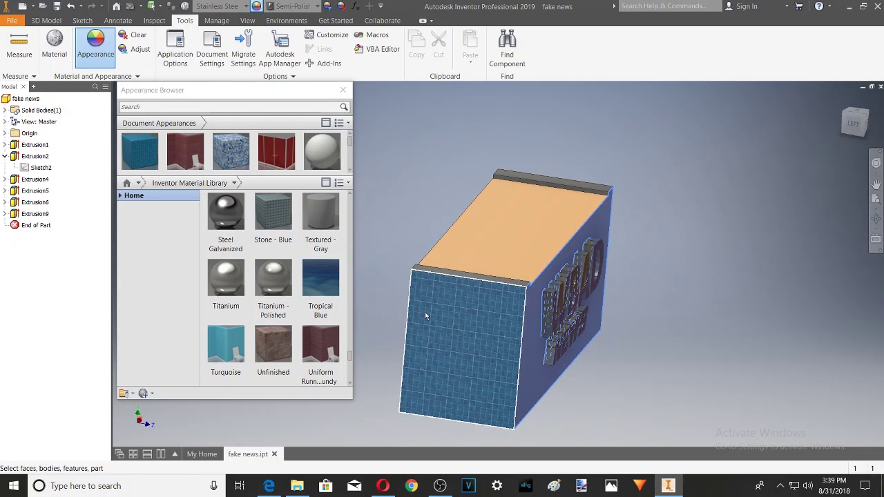
pyautogui.rightClick(178, 159)
pyautogui.click(205, 171)
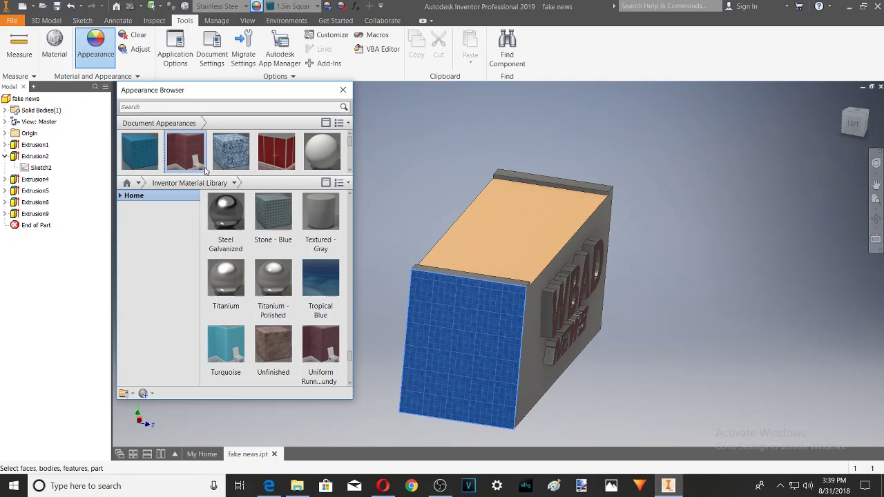
pyautogui.click(876, 219)
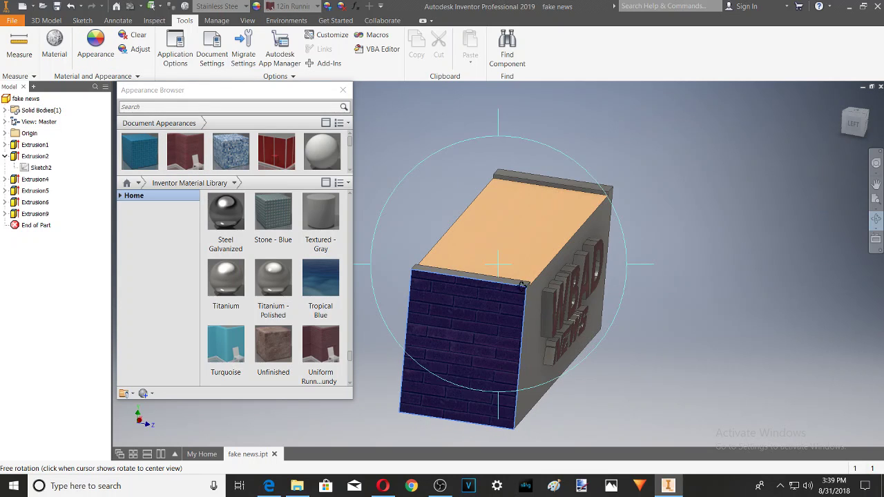
pyautogui.moveTo(520, 286)
pyautogui.mouseDown()
pyautogui.moveTo(494, 306)
pyautogui.moveTo(482, 303)
pyautogui.mouseUp()
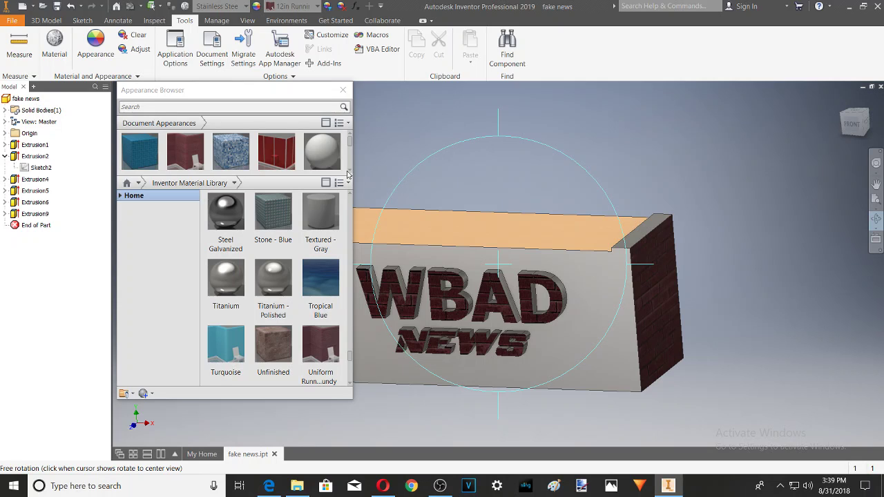
# Step: Close the Appearance Browser
pyautogui.click(344, 93)
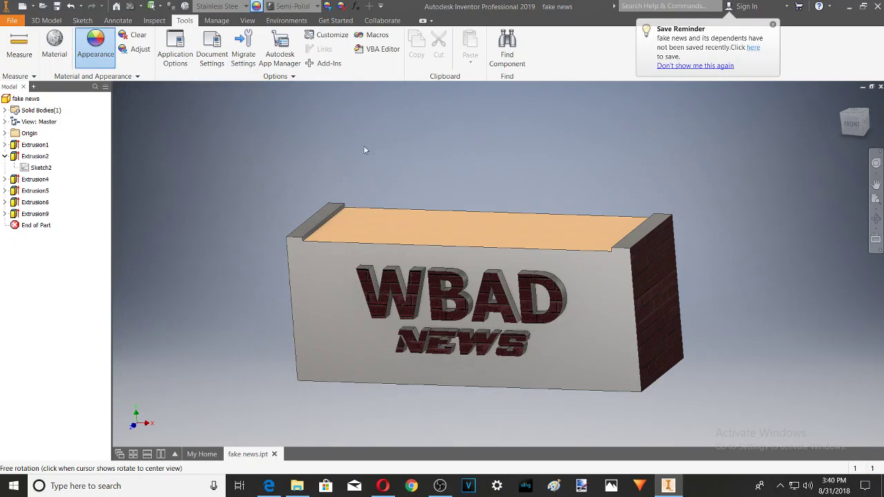